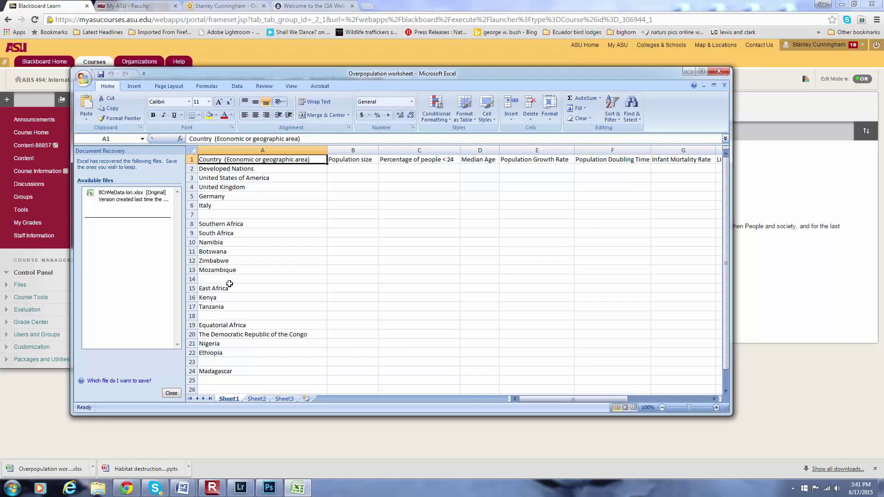
Look over the Overpopulation worksheet's rows and columns, return to column A, and close Excel
{"action": "scroll", "coordinate": [232, 313], "scroll_direction": "down", "scroll_amount": 1}
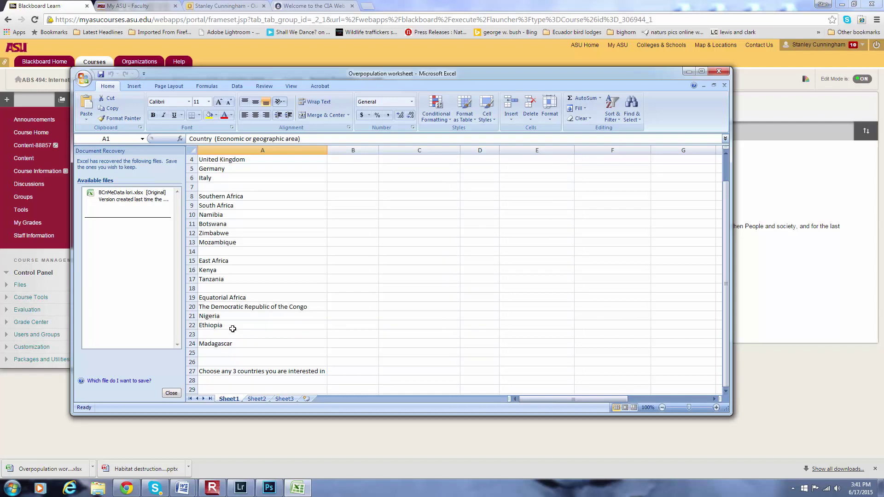
{"action": "scroll", "coordinate": [233, 328], "scroll_direction": "down", "scroll_amount": 1}
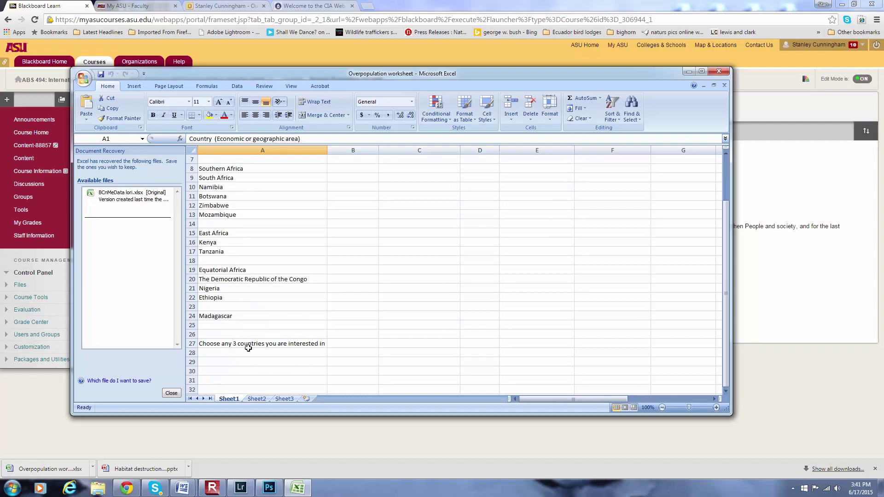
{"action": "scroll", "coordinate": [355, 326], "scroll_direction": "up", "scroll_amount": 2}
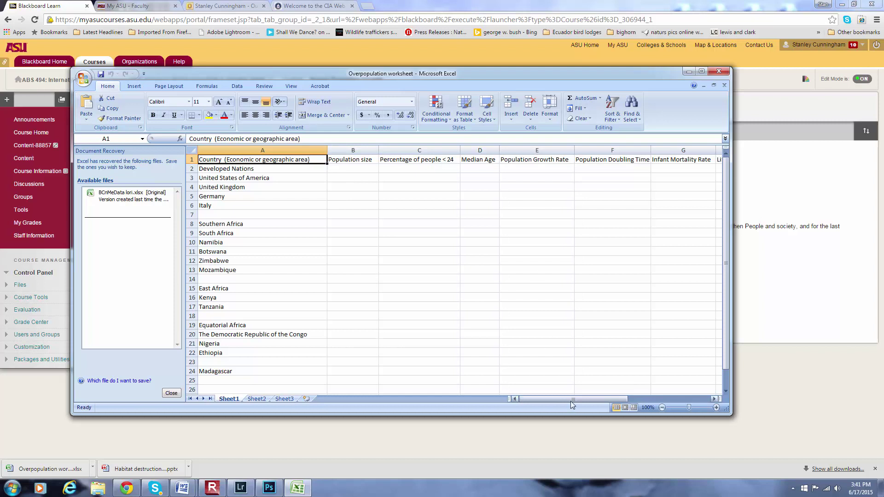
{"action": "left_click_drag", "start_coordinate": [569, 400], "coordinate": [592, 399]}
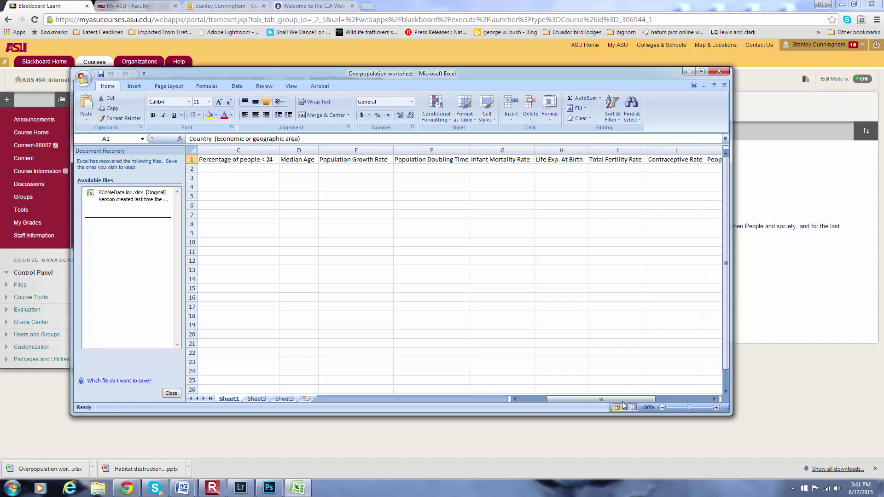
{"action": "left_click_drag", "start_coordinate": [618, 399], "coordinate": [673, 399]}
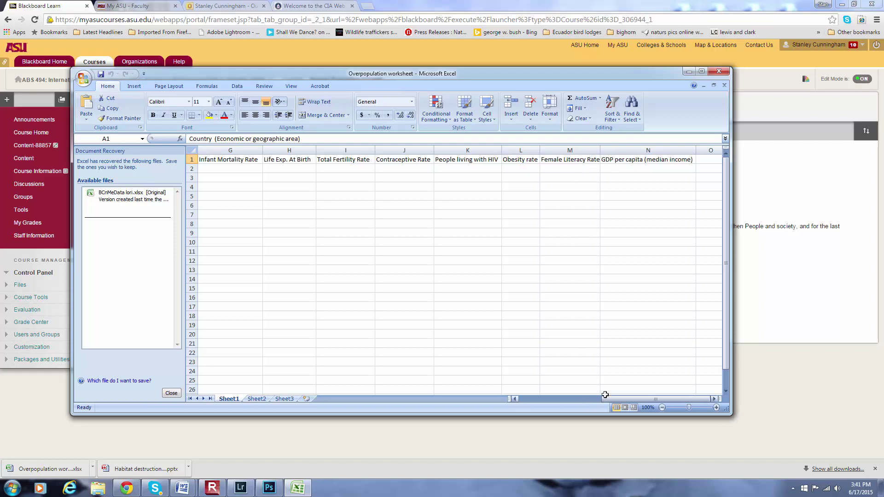
{"action": "scroll", "coordinate": [615, 389], "scroll_direction": "left", "scroll_amount": 5}
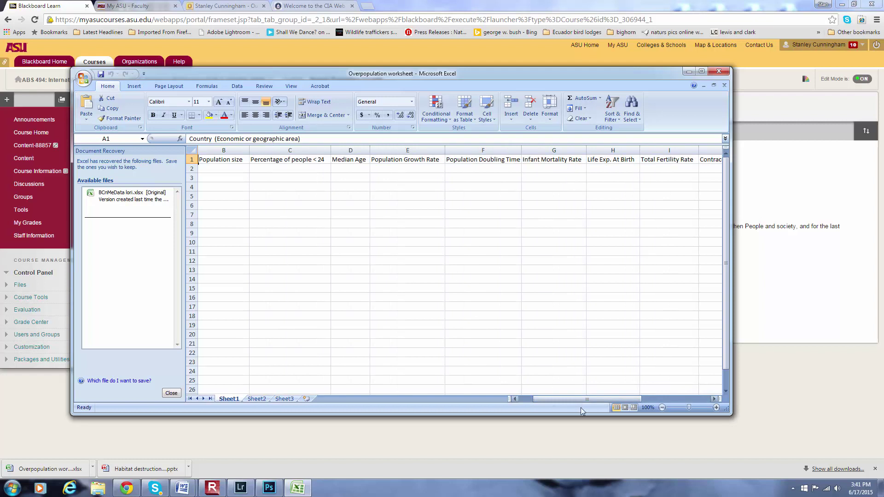
{"action": "left_click_drag", "start_coordinate": [581, 400], "coordinate": [533, 399]}
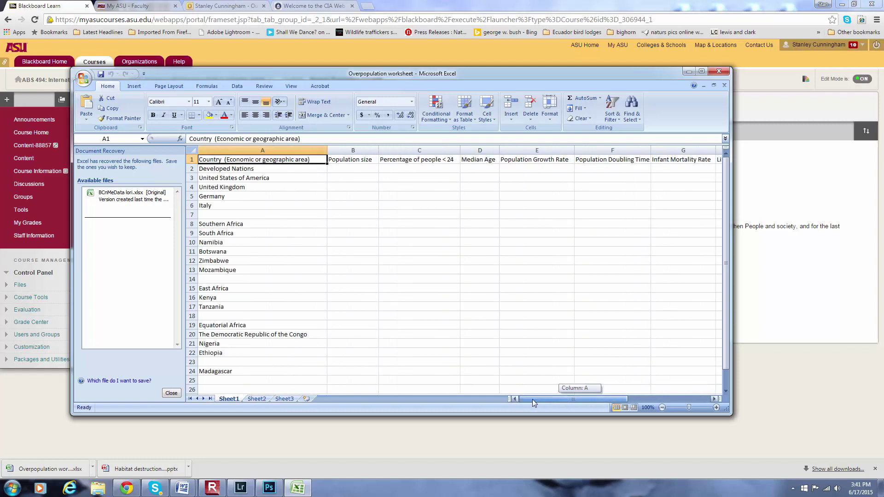
{"action": "left_click", "coordinate": [719, 72]}
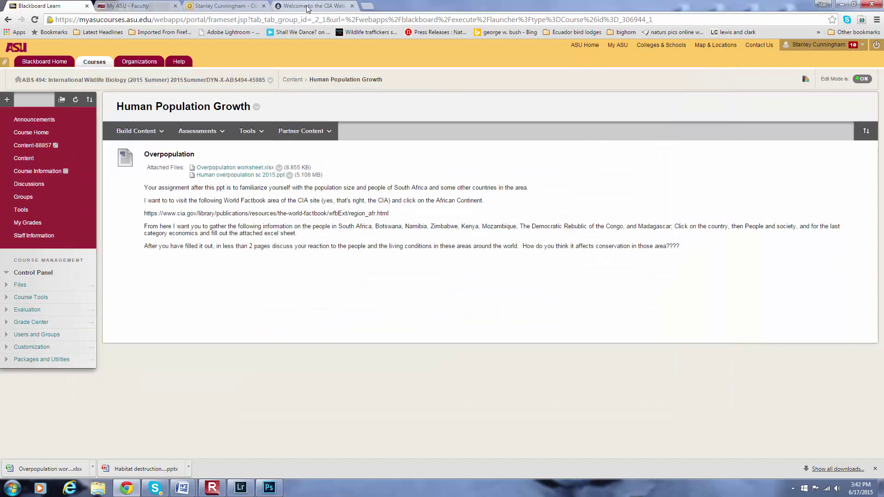
Switch to the 'Welcome to the CIA Web' tab and put the cursor in the Search CIA.gov box
{"action": "left_click", "coordinate": [308, 6]}
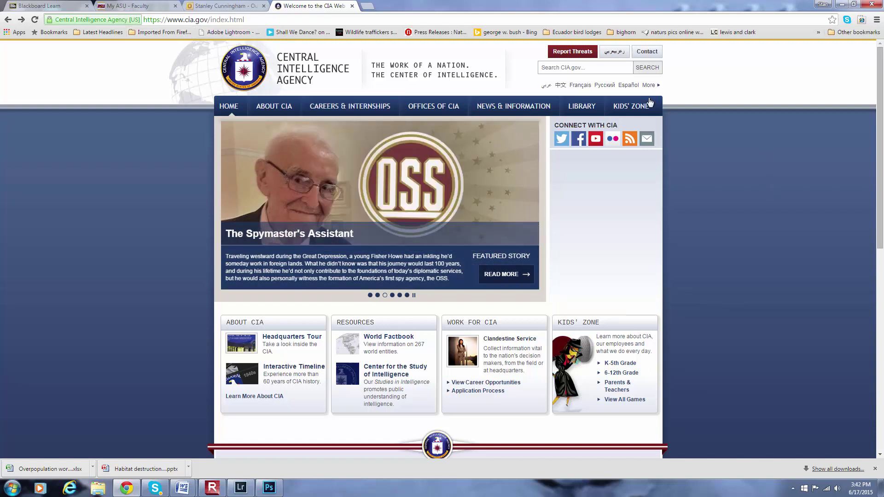
{"action": "left_click", "coordinate": [589, 65]}
Search CIA.gov for 'world factbook' and open The World Factbook result
{"action": "type", "text": "world factbook"}
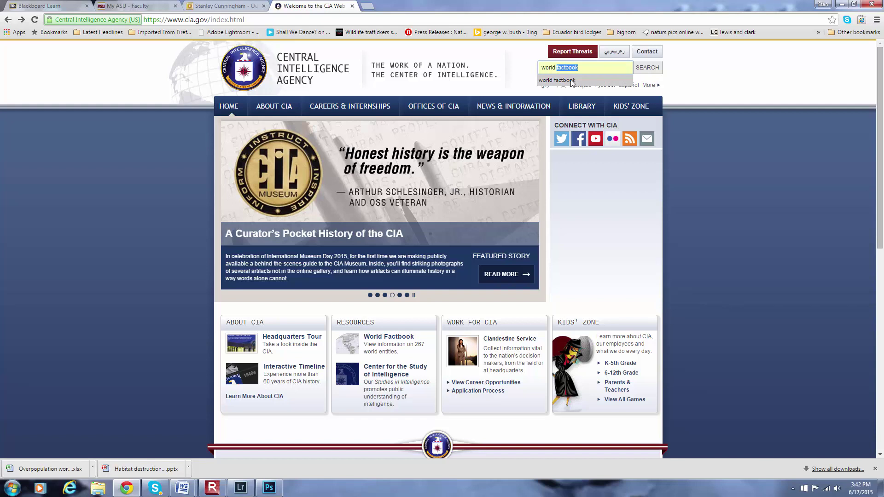
{"action": "left_click", "coordinate": [574, 80]}
{"action": "left_click", "coordinate": [647, 67]}
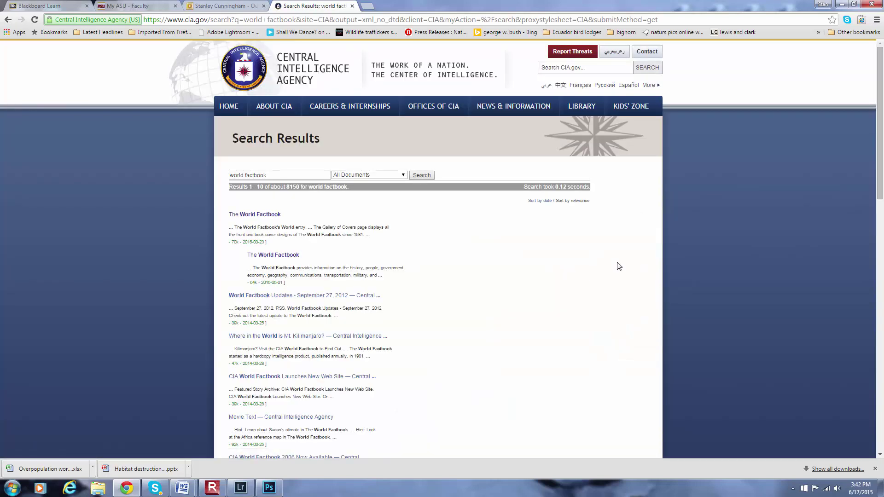
{"action": "left_click", "coordinate": [267, 216]}
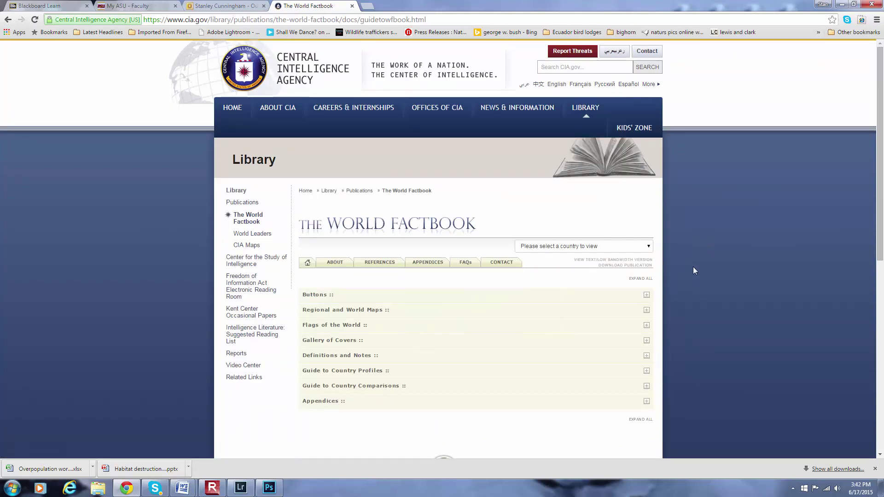
Choose South Africa from the Factbook's country dropdown
{"action": "left_click", "coordinate": [649, 247]}
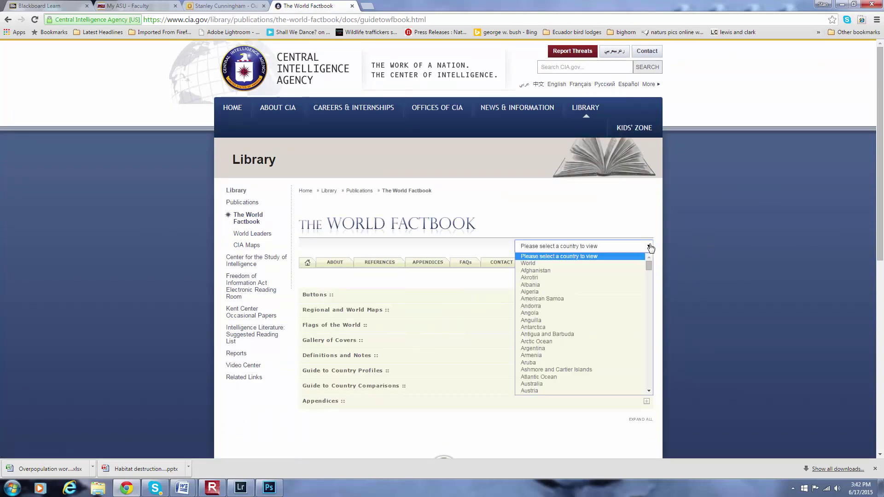
{"action": "left_click_drag", "start_coordinate": [647, 268], "coordinate": [653, 366]}
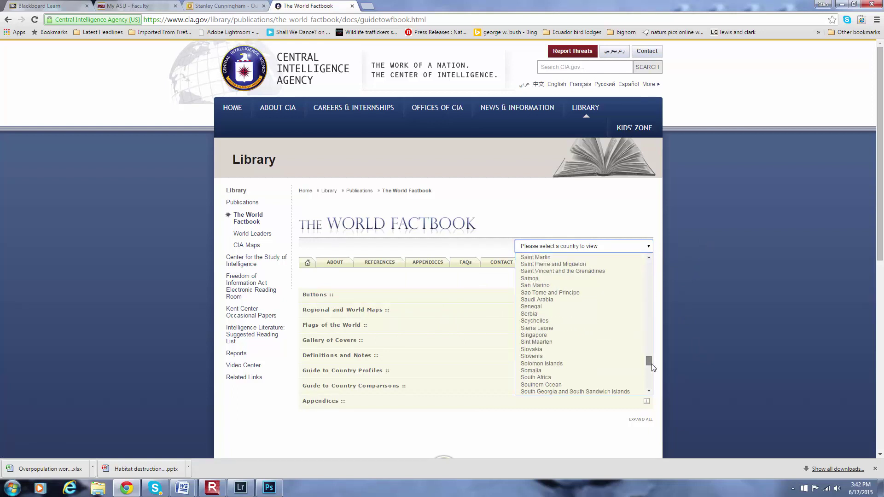
{"action": "left_click", "coordinate": [530, 378]}
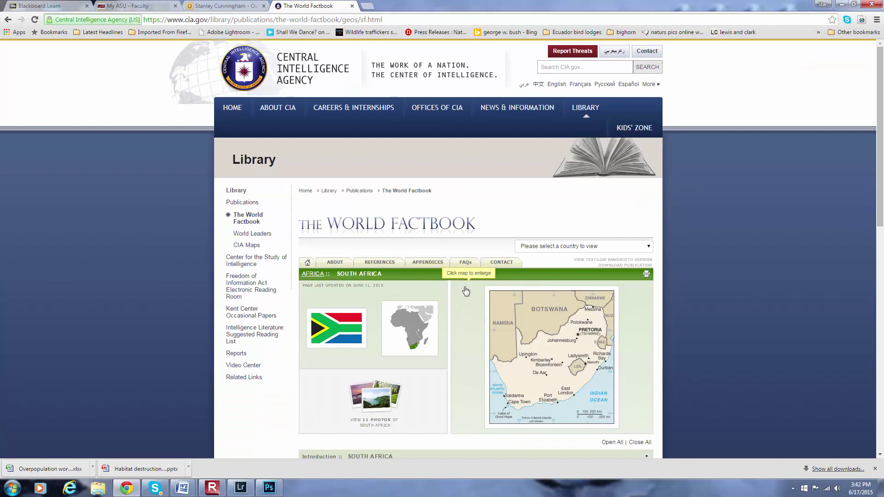
{"action": "scroll", "coordinate": [465, 290], "scroll_direction": "down", "scroll_amount": 3}
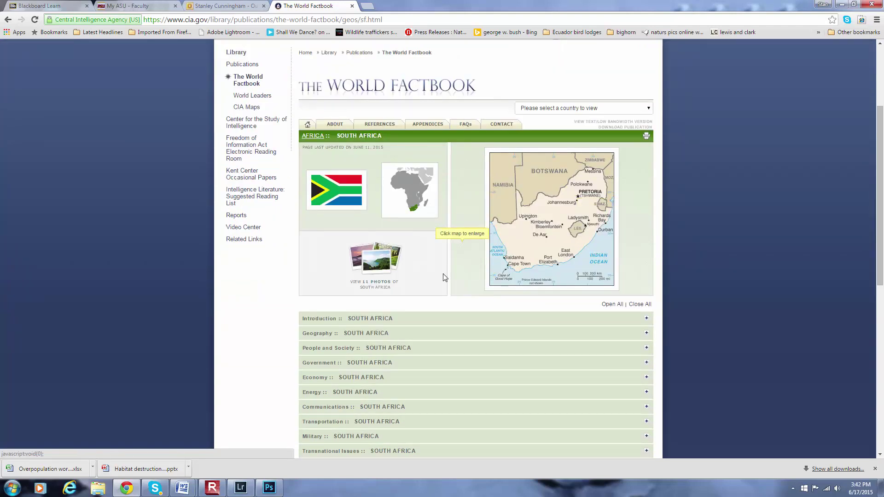
{"action": "scroll", "coordinate": [445, 354], "scroll_direction": "down", "scroll_amount": 1}
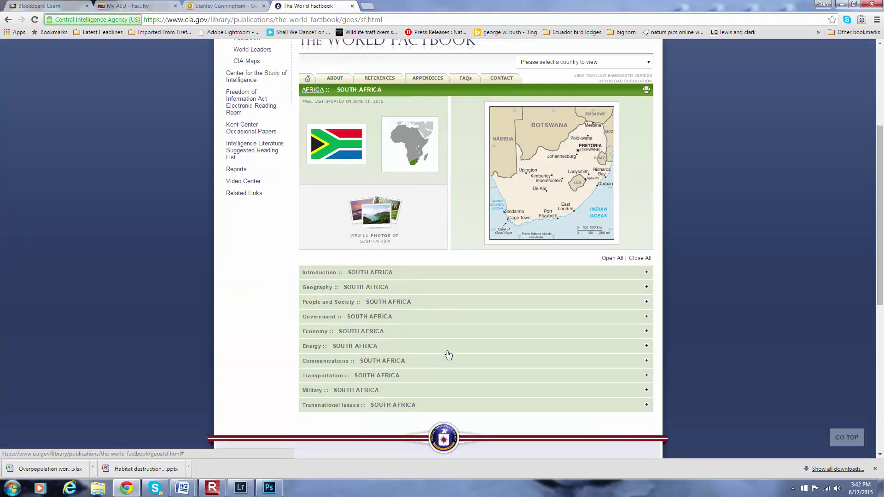
{"action": "left_click", "coordinate": [334, 306]}
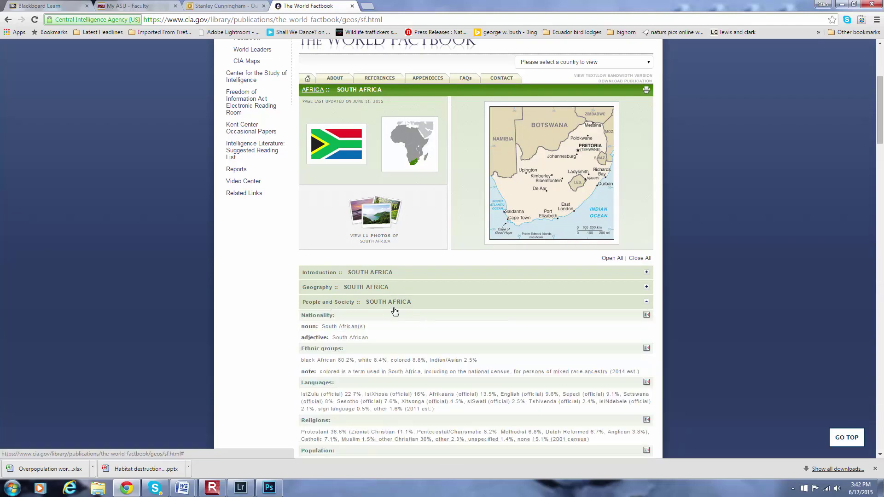
Read through South Africa's demographic figures, such as 19.05% adult HIV/AIDS prevalence, then open the country list
{"action": "scroll", "coordinate": [395, 312], "scroll_direction": "down", "scroll_amount": 2}
{"action": "scroll", "coordinate": [394, 307], "scroll_direction": "down", "scroll_amount": 2}
{"action": "scroll", "coordinate": [395, 308], "scroll_direction": "down", "scroll_amount": 1}
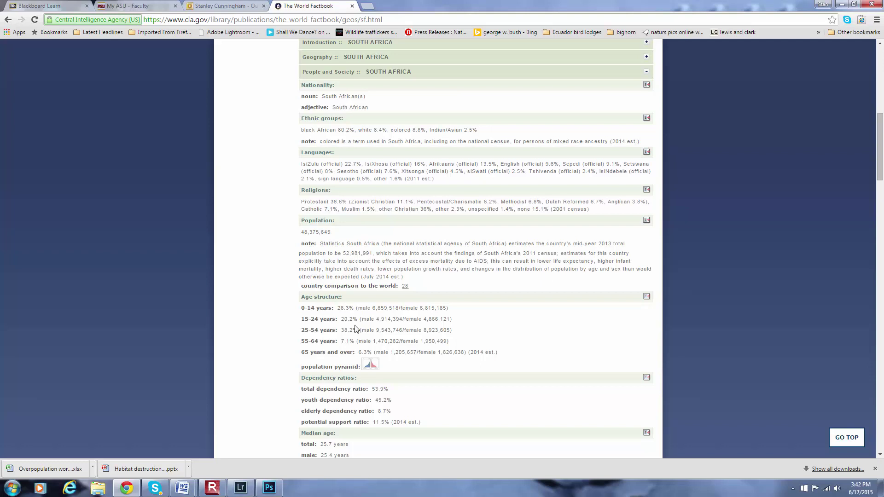
{"action": "scroll", "coordinate": [355, 328], "scroll_direction": "down", "scroll_amount": 1}
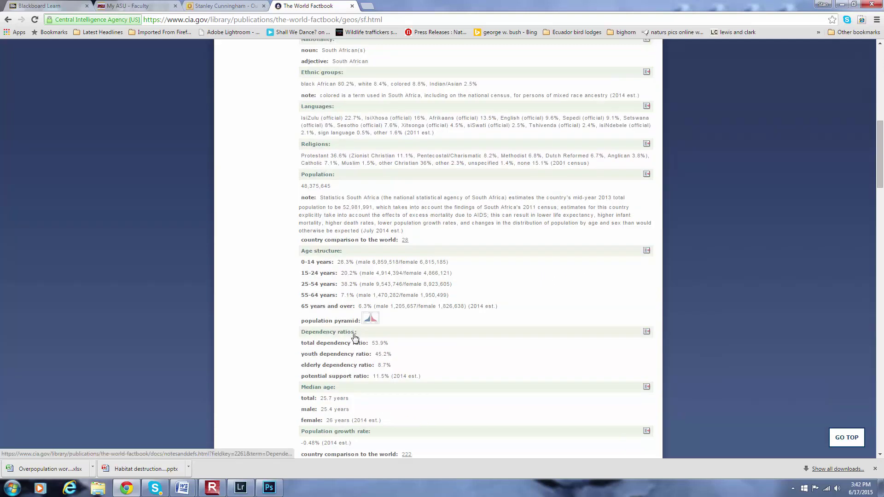
{"action": "scroll", "coordinate": [355, 339], "scroll_direction": "down", "scroll_amount": 2}
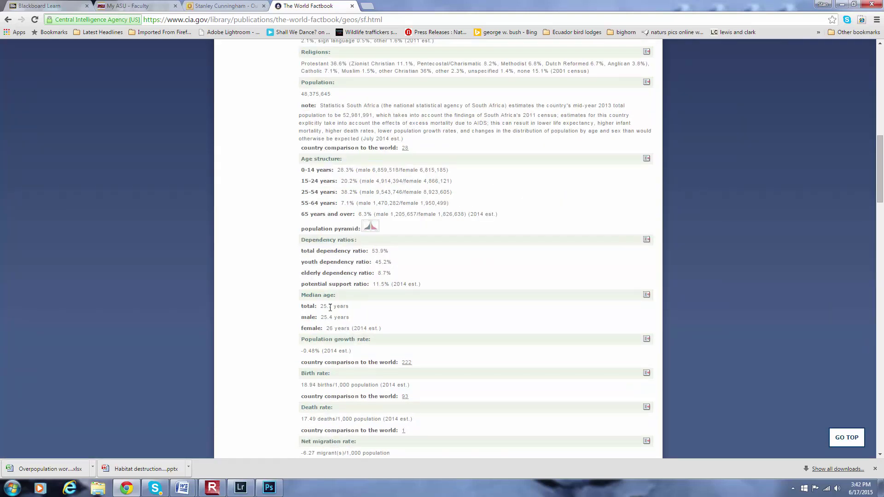
{"action": "scroll", "coordinate": [355, 322], "scroll_direction": "down", "scroll_amount": 1}
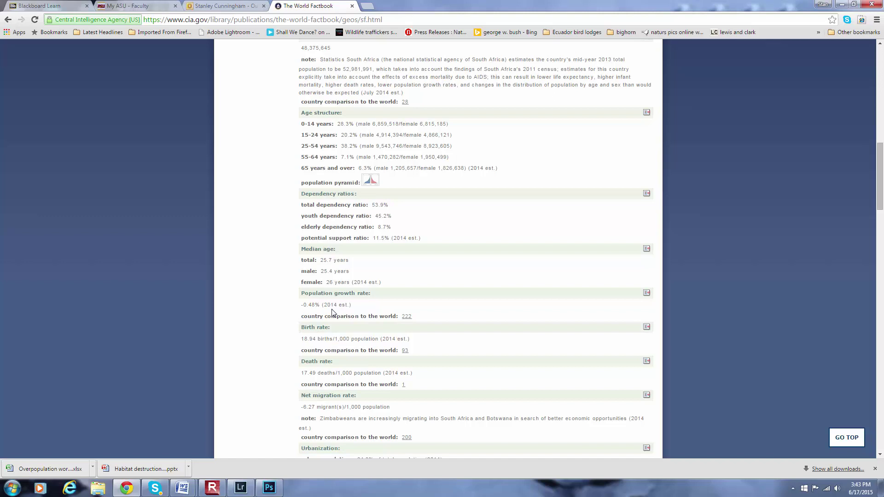
{"action": "scroll", "coordinate": [345, 319], "scroll_direction": "down", "scroll_amount": 1}
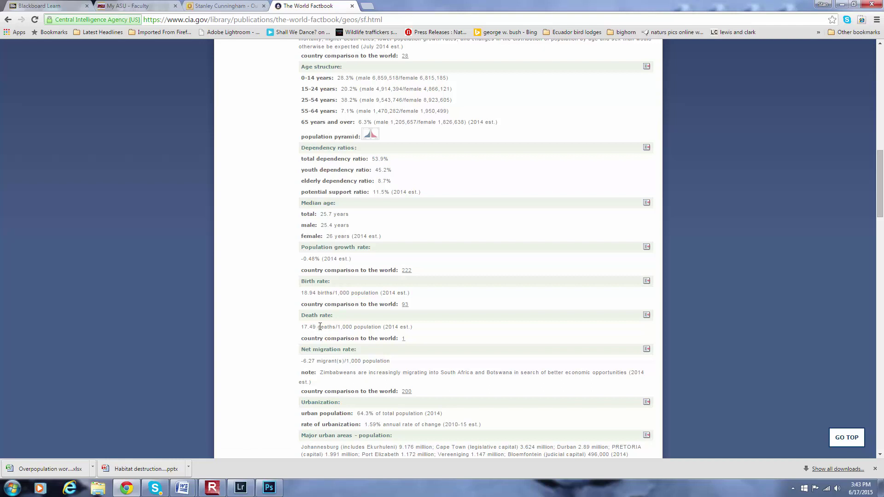
{"action": "scroll", "coordinate": [320, 327], "scroll_direction": "down", "scroll_amount": 1}
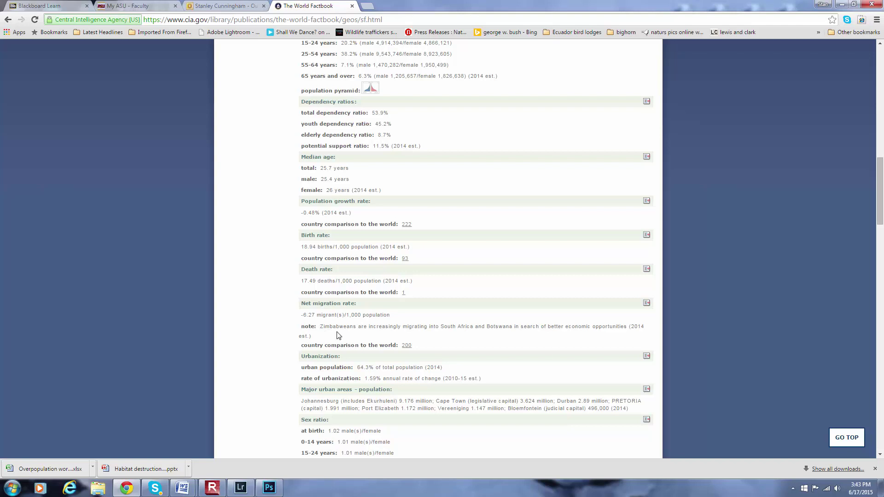
{"action": "scroll", "coordinate": [340, 329], "scroll_direction": "down", "scroll_amount": 1}
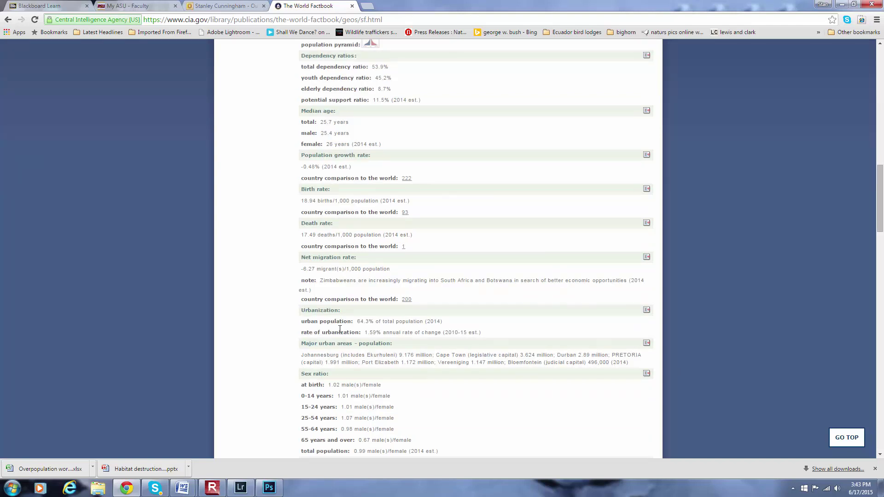
{"action": "scroll", "coordinate": [340, 330], "scroll_direction": "down", "scroll_amount": 1}
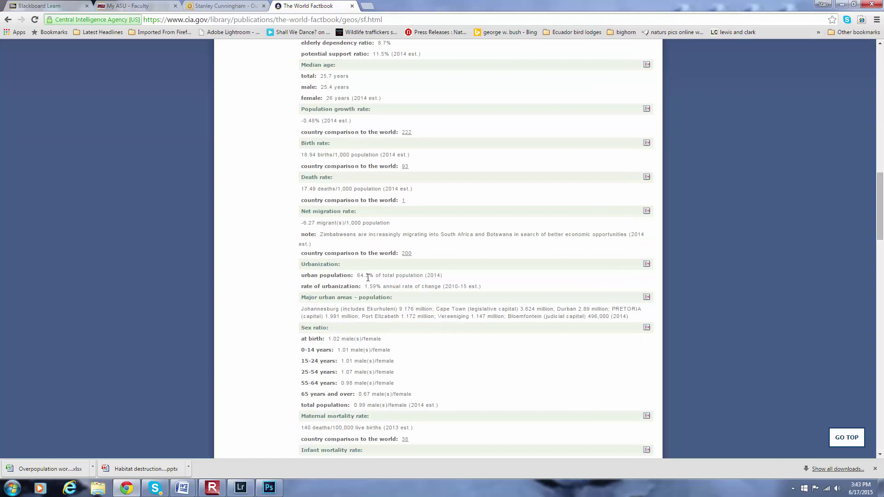
{"action": "scroll", "coordinate": [379, 318], "scroll_direction": "down", "scroll_amount": 3}
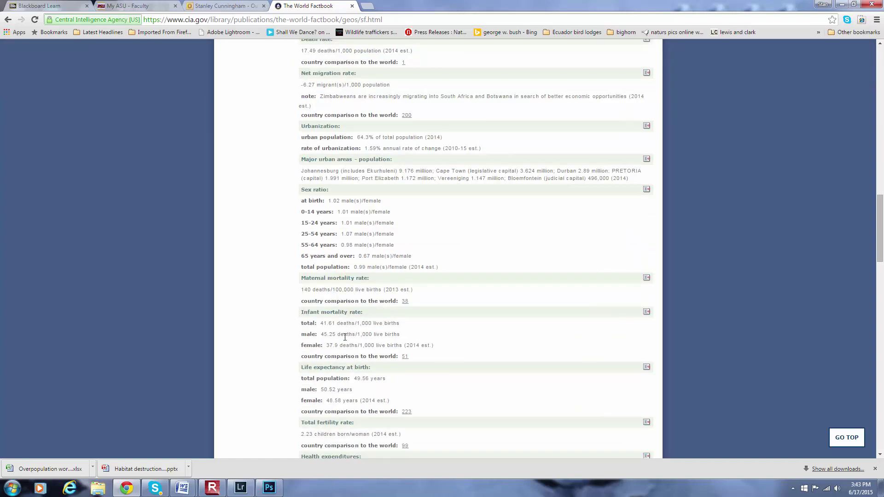
{"action": "scroll", "coordinate": [345, 337], "scroll_direction": "down", "scroll_amount": 2}
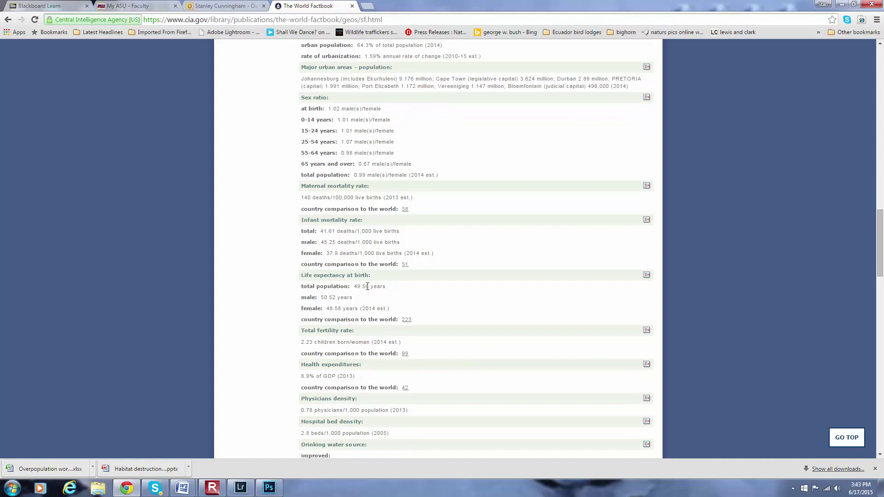
{"action": "scroll", "coordinate": [368, 289], "scroll_direction": "down", "scroll_amount": 2}
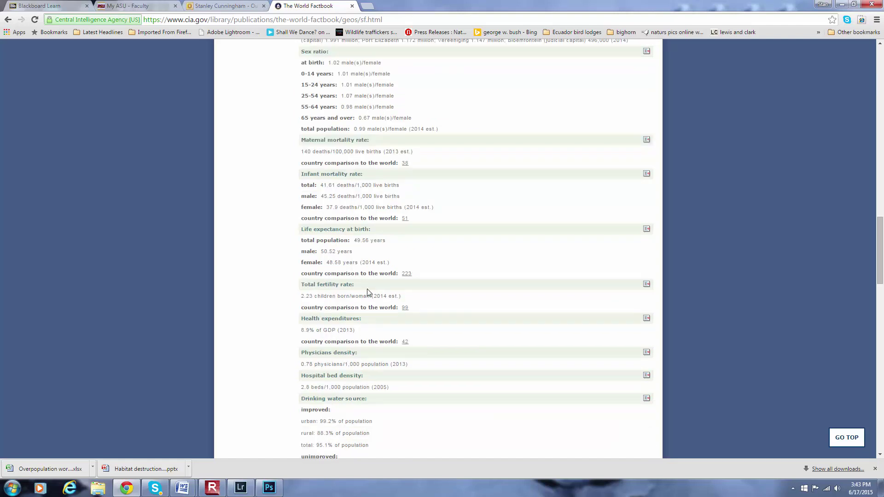
{"action": "scroll", "coordinate": [364, 329], "scroll_direction": "down", "scroll_amount": 2}
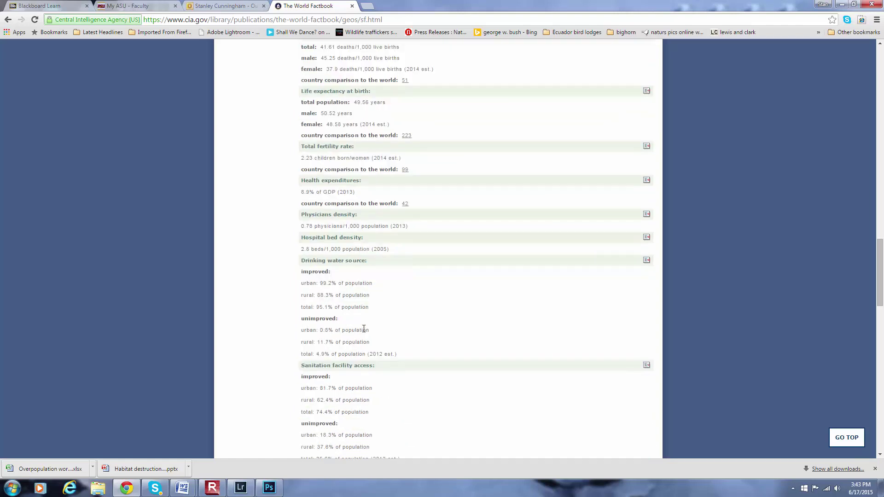
{"action": "scroll", "coordinate": [364, 330], "scroll_direction": "down", "scroll_amount": 3}
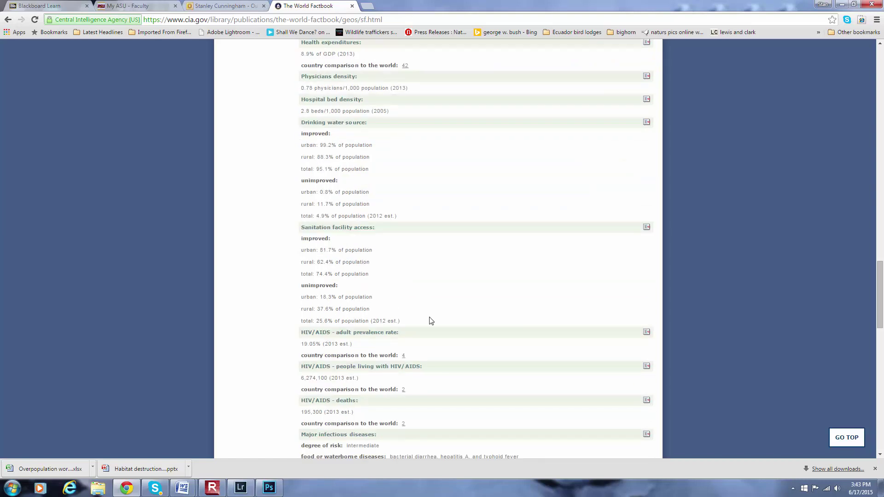
{"action": "scroll", "coordinate": [429, 321], "scroll_direction": "down", "scroll_amount": 2}
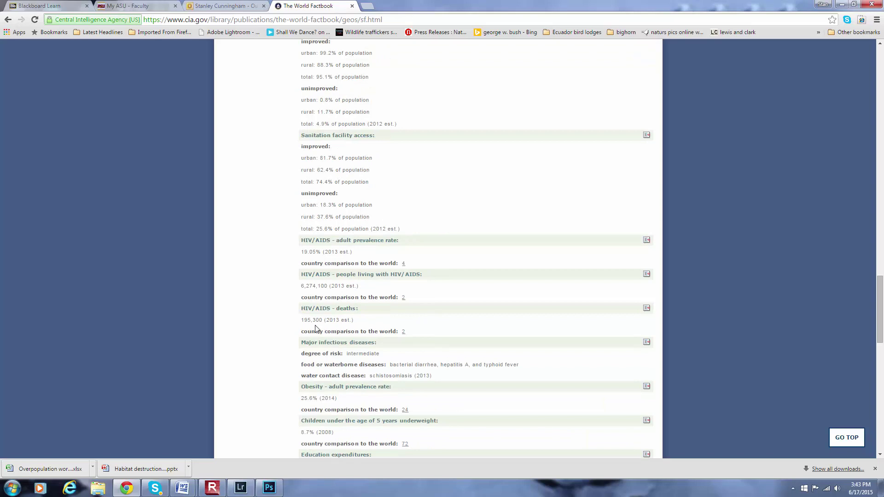
{"action": "scroll", "coordinate": [399, 329], "scroll_direction": "down", "scroll_amount": 4}
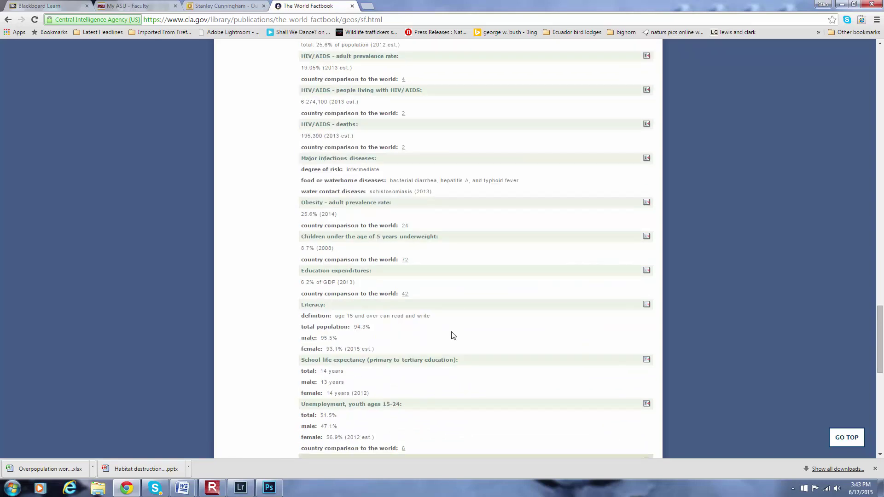
{"action": "scroll", "coordinate": [456, 334], "scroll_direction": "up", "scroll_amount": 8}
{"action": "scroll", "coordinate": [463, 332], "scroll_direction": "up", "scroll_amount": 20}
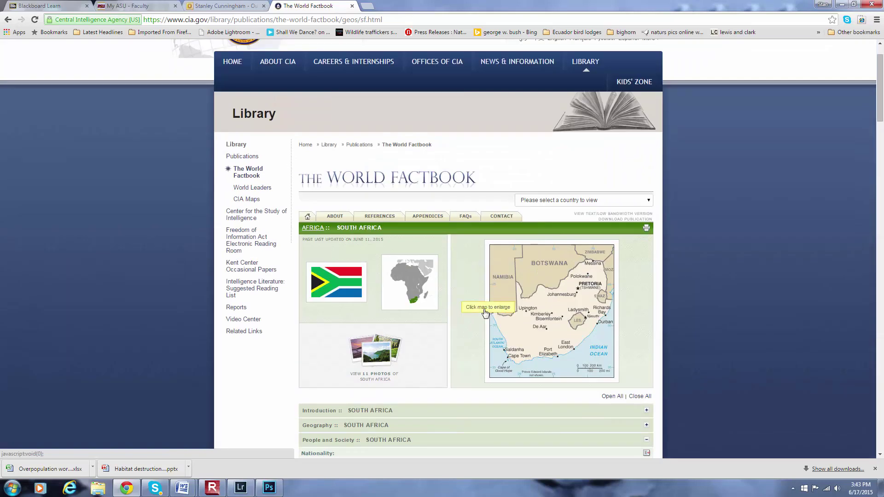
{"action": "left_click", "coordinate": [649, 202]}
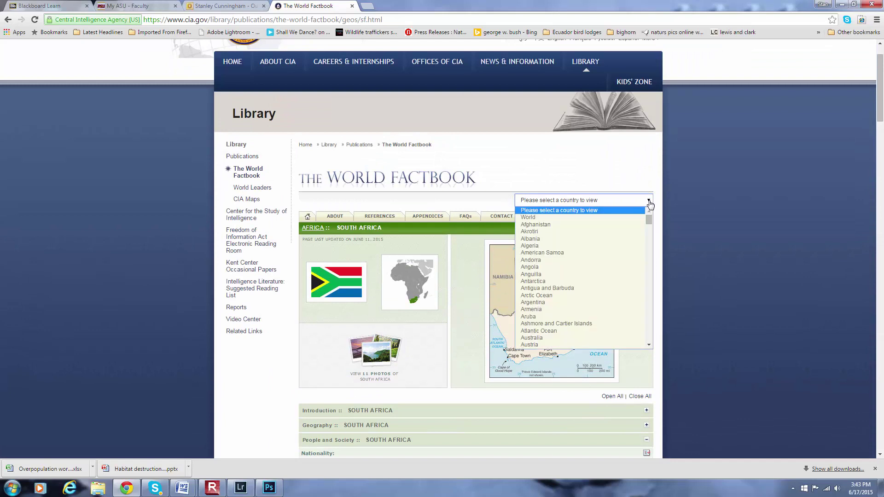
Open the Botswana country profile from the country dropdown
{"action": "left_click_drag", "start_coordinate": [650, 221], "coordinate": [648, 228]}
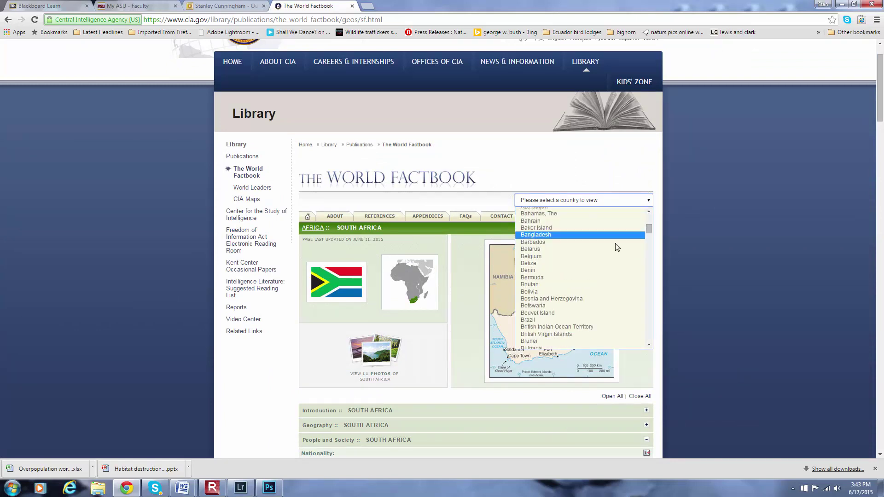
{"action": "left_click", "coordinate": [536, 306]}
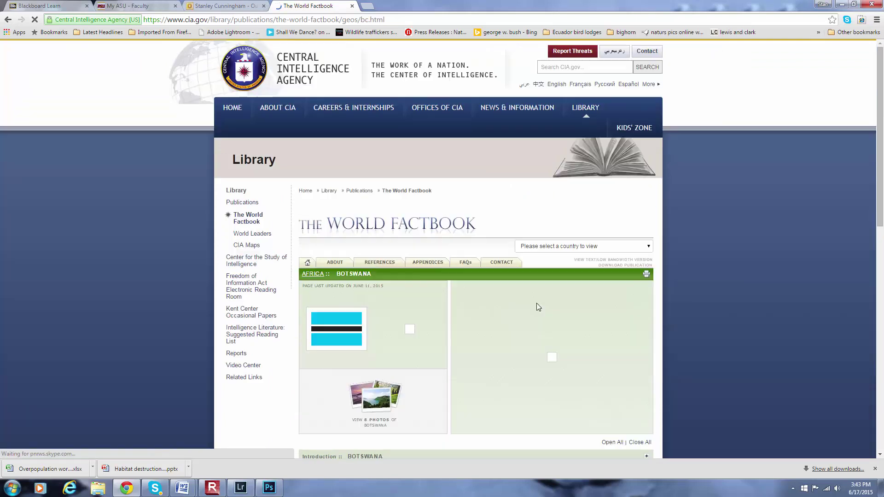
{"action": "scroll", "coordinate": [513, 304], "scroll_direction": "down", "scroll_amount": 3}
{"action": "scroll", "coordinate": [513, 304], "scroll_direction": "down", "scroll_amount": 3}
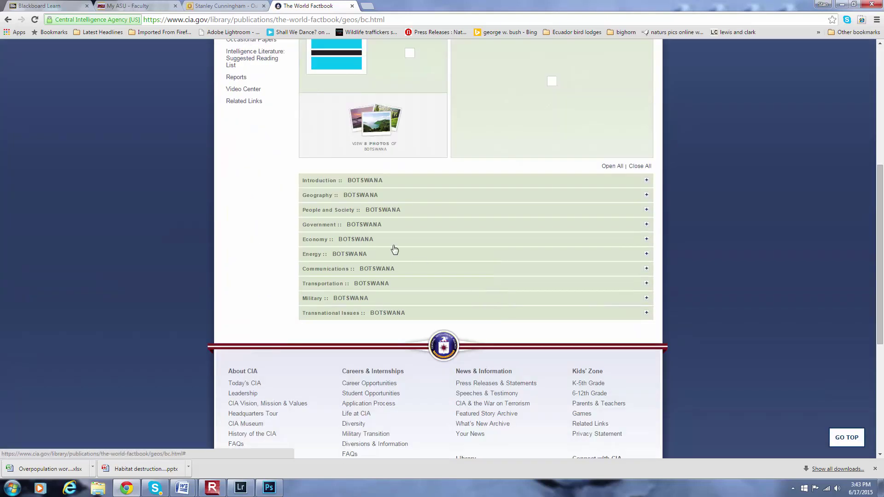
Expand Botswana's People and Society section to its population and age data, then switch to the web mail inbox
{"action": "left_click", "coordinate": [325, 215]}
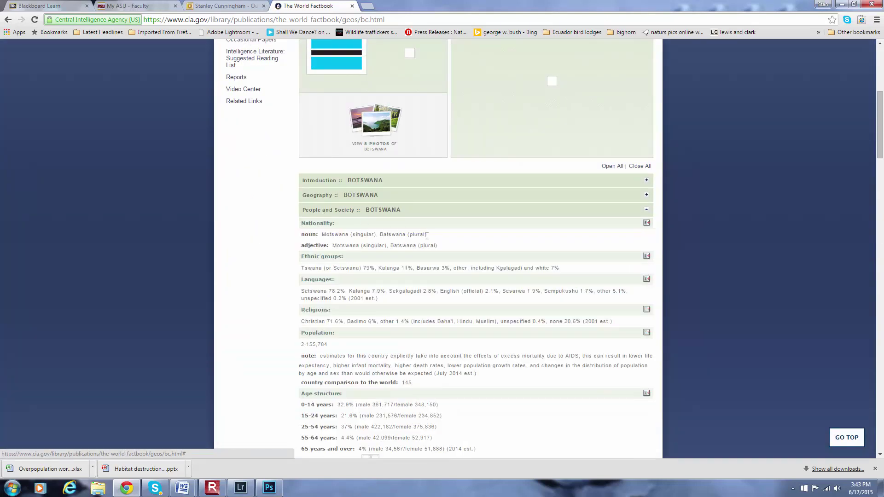
{"action": "scroll", "coordinate": [429, 241], "scroll_direction": "down", "scroll_amount": 7}
{"action": "scroll", "coordinate": [428, 241], "scroll_direction": "down", "scroll_amount": 9}
{"action": "scroll", "coordinate": [430, 245], "scroll_direction": "up", "scroll_amount": 16}
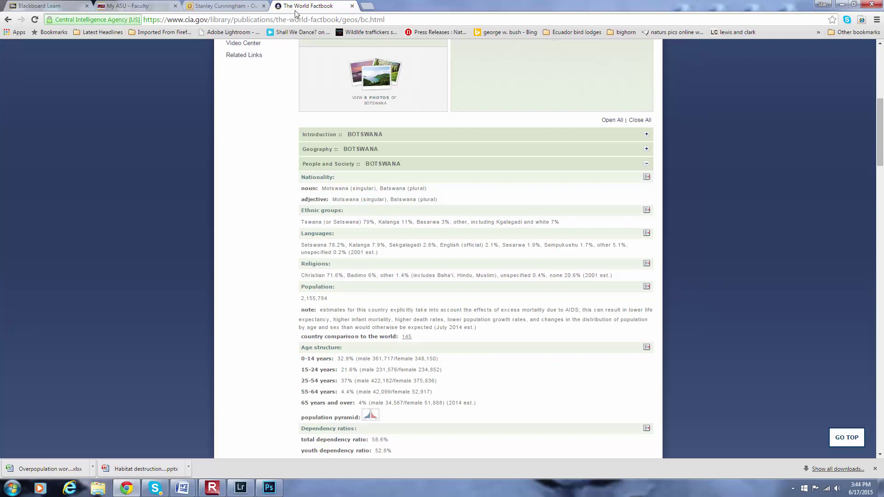
{"action": "left_click", "coordinate": [237, 8]}
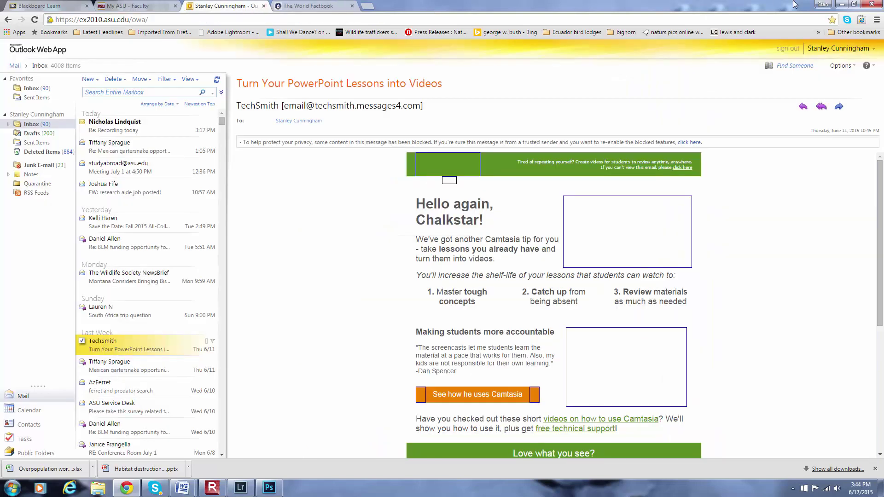
Minimize the browser showing the Outlook Web App inbox to reveal the Windows desktop
{"action": "left_click", "coordinate": [843, 4]}
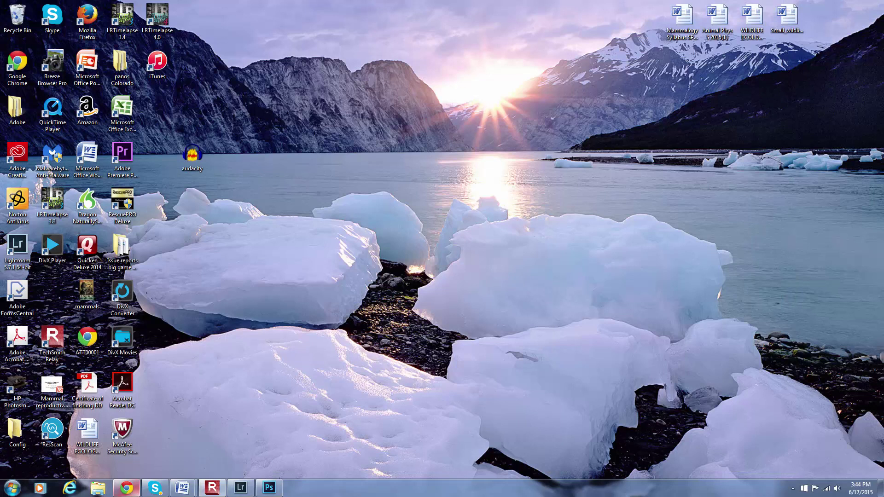
{"action": "mouse_move", "coordinate": [128, 491]}
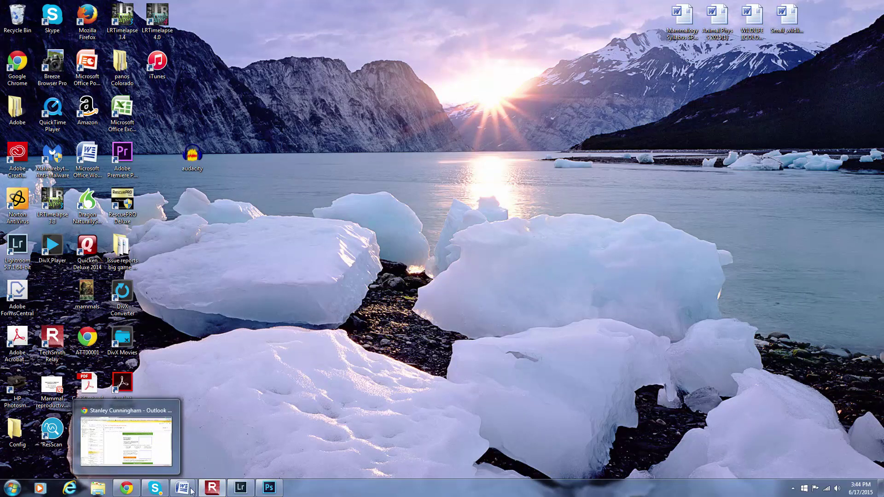